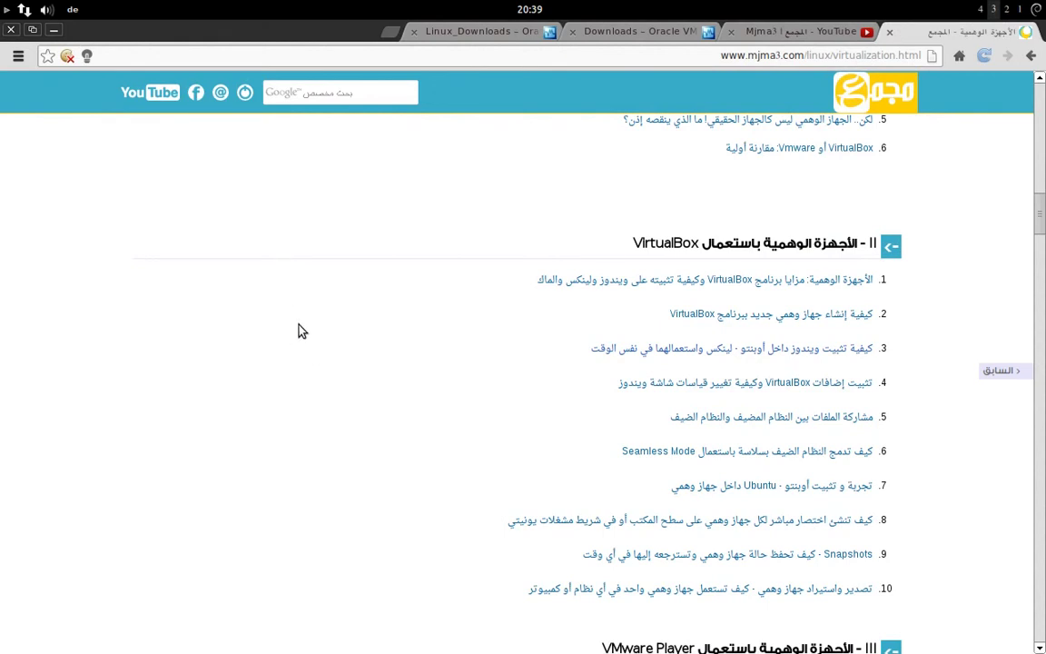
Review the VirtualBox course list on mjma3.com and the VirtualBox playlist on the Mjma3 YouTube channel, and minimize the browser
scroll(300, 330, "up", 2)
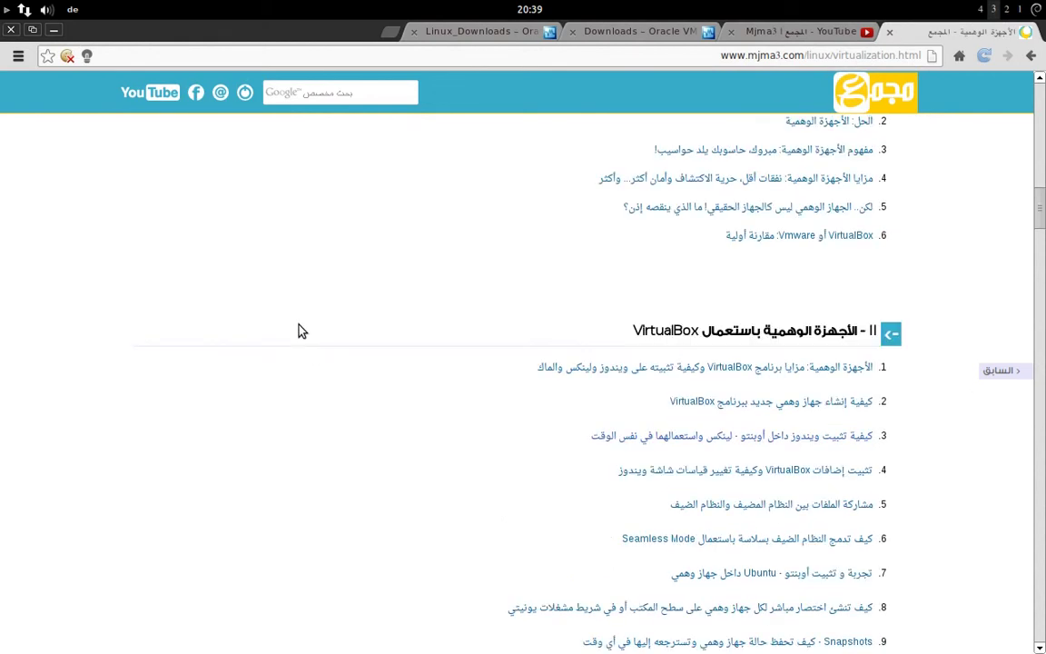
left_click(794, 34)
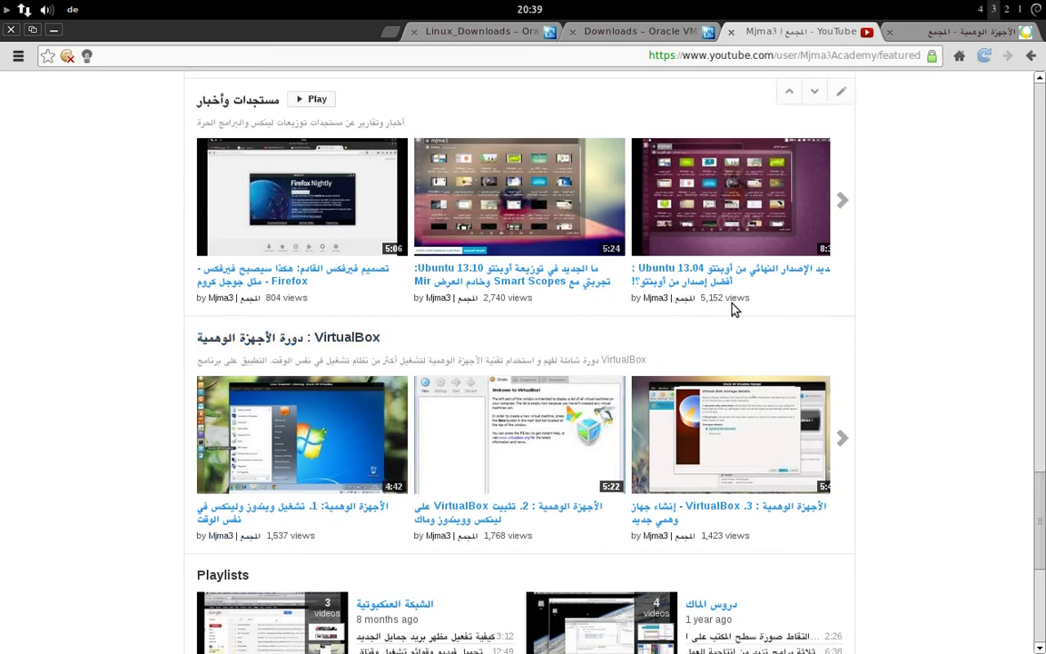
left_click(948, 35)
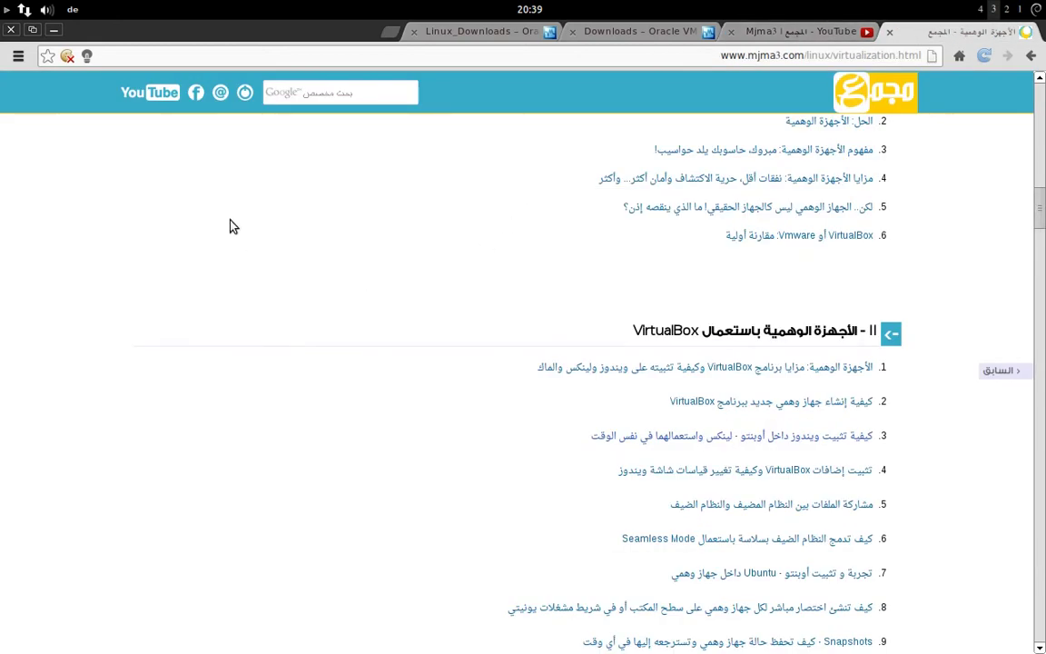
left_click(54, 29)
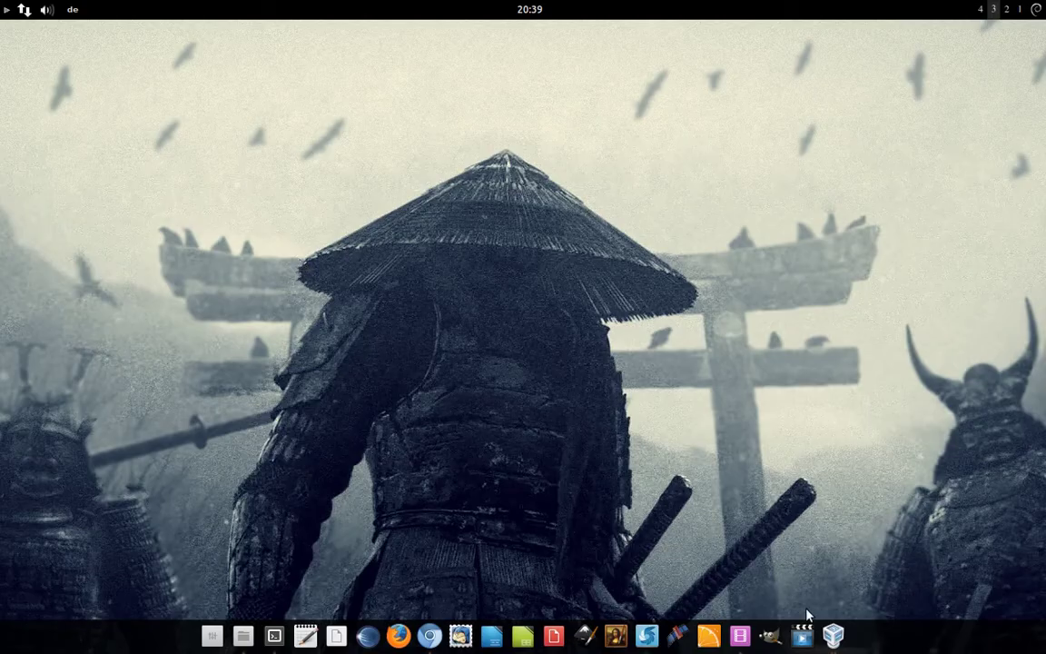
Switch to Oracle VM VirtualBox to view the manager and the Linux machine's window, and hide both again
left_click(833, 635)
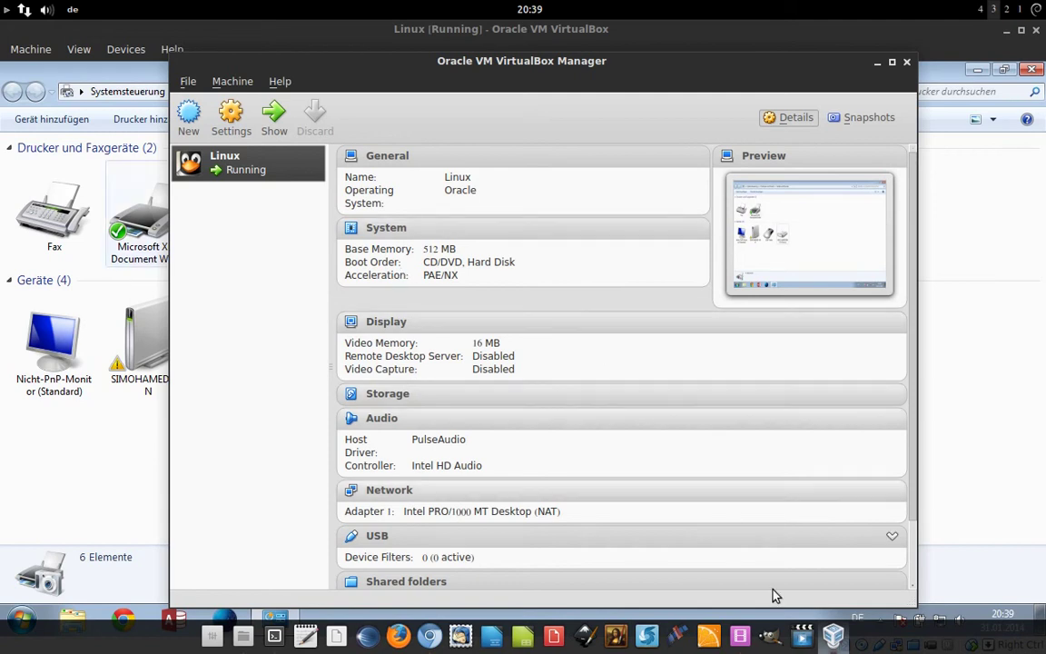
left_click(845, 645)
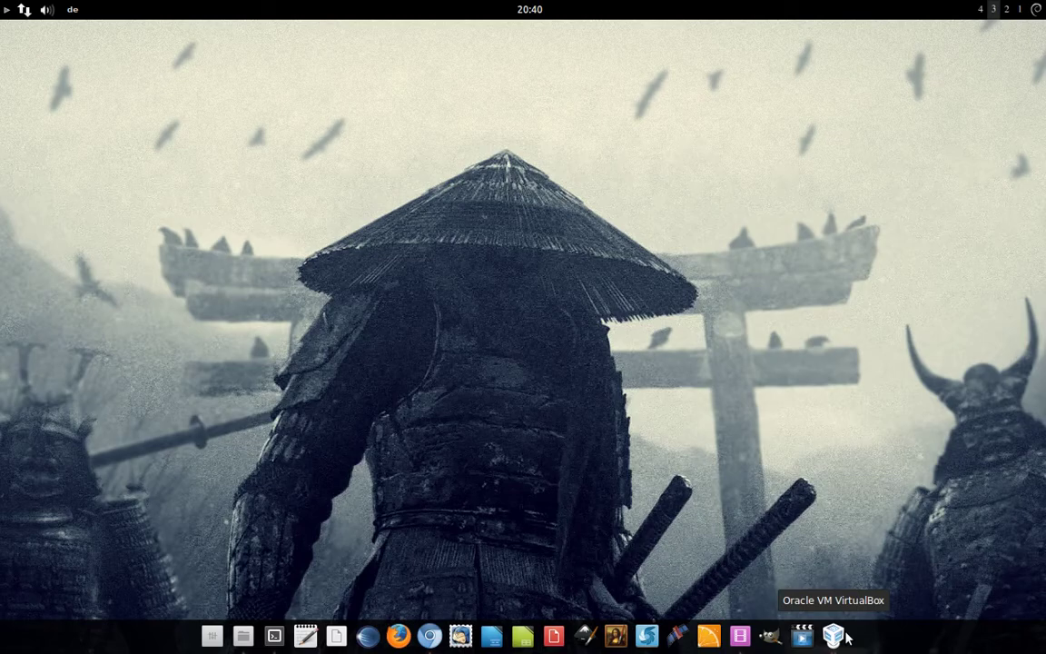
left_click(844, 637)
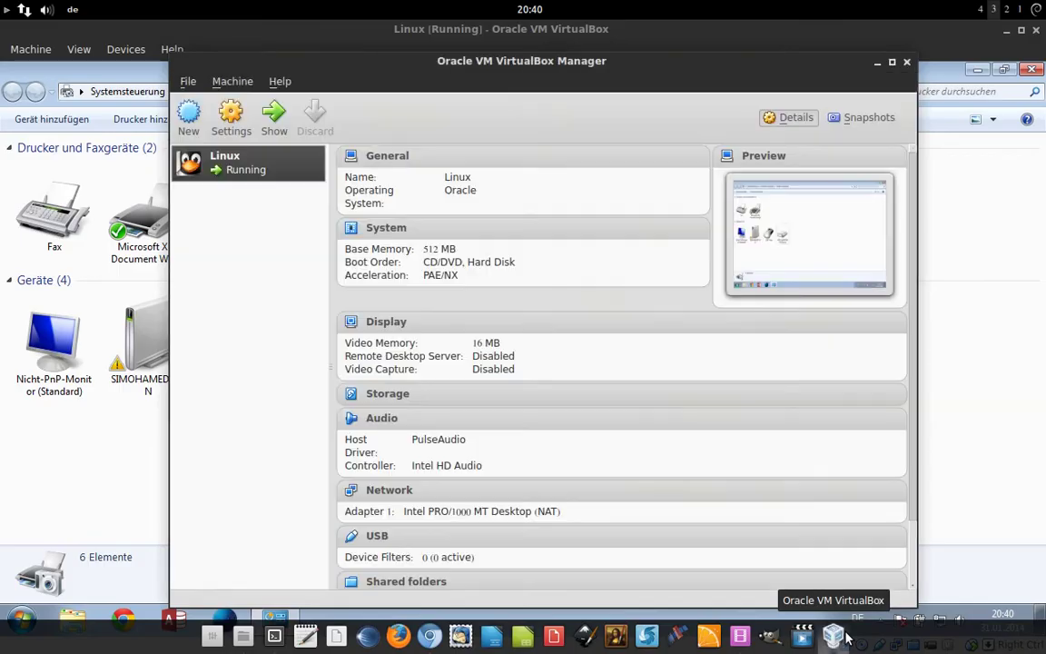
left_click(844, 638)
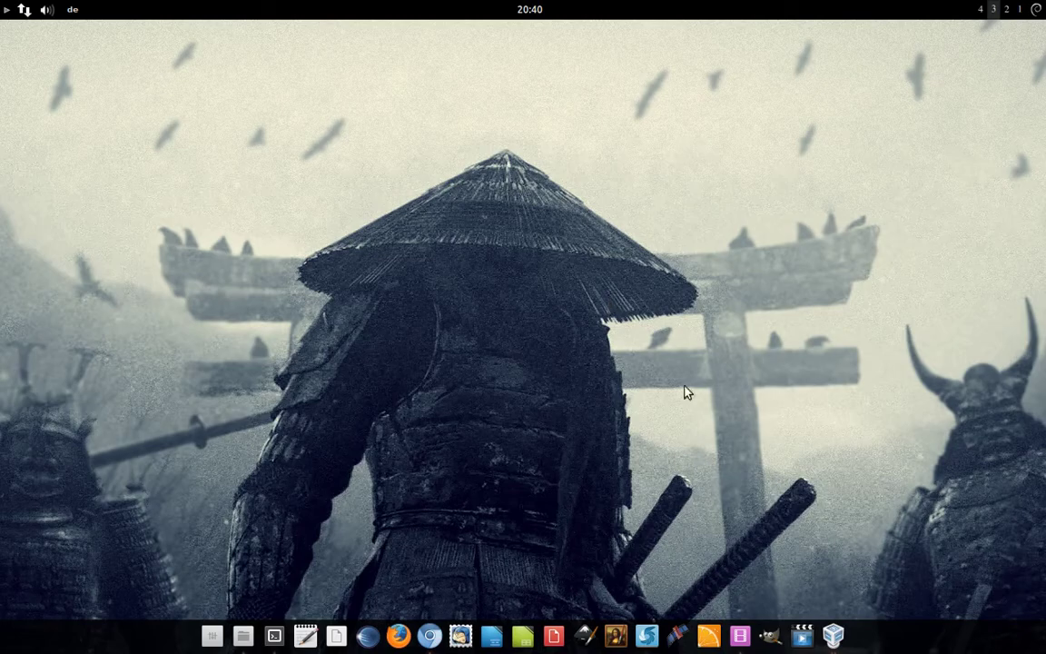
left_click(834, 635)
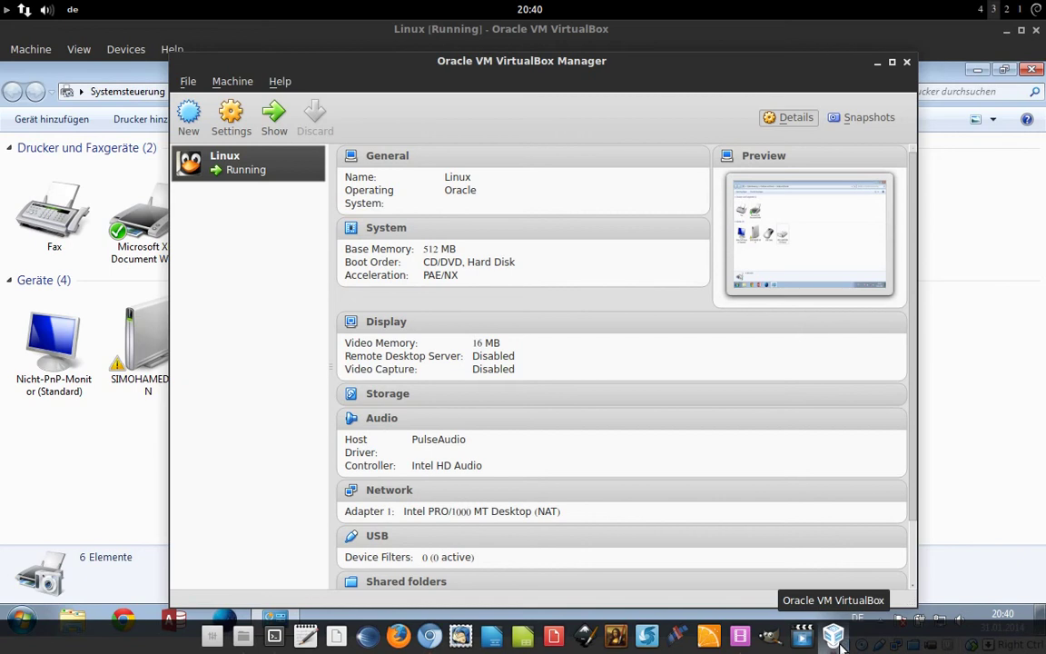
left_click(837, 641)
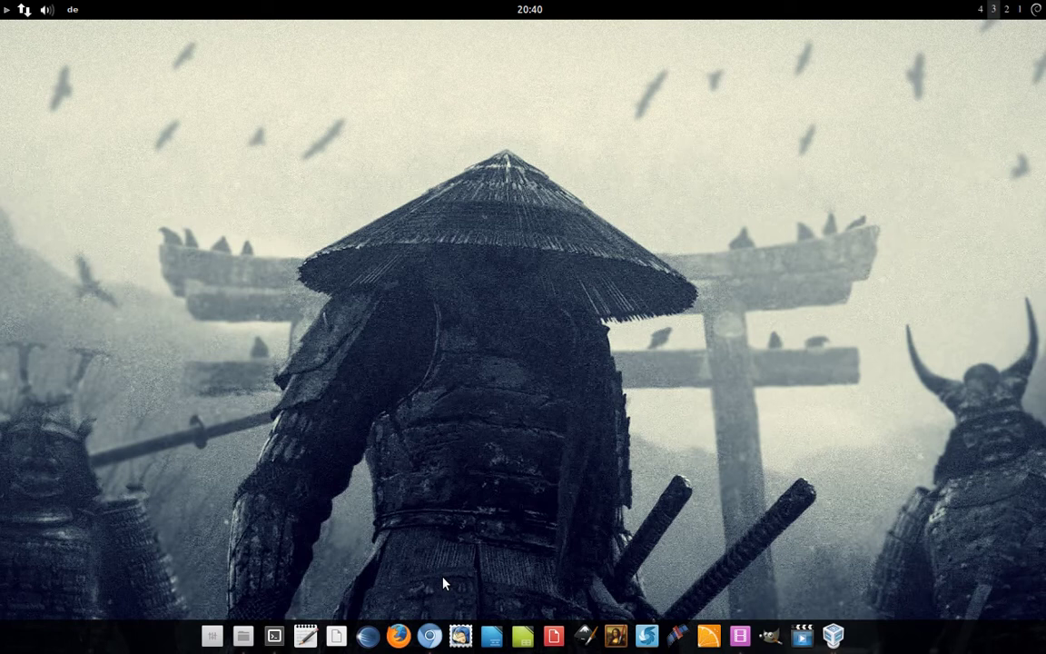
Switch to Chromium and highlight the VirtualBox 4.3.6 for Linux hosts link on the VirtualBox downloads page
left_click(429, 636)
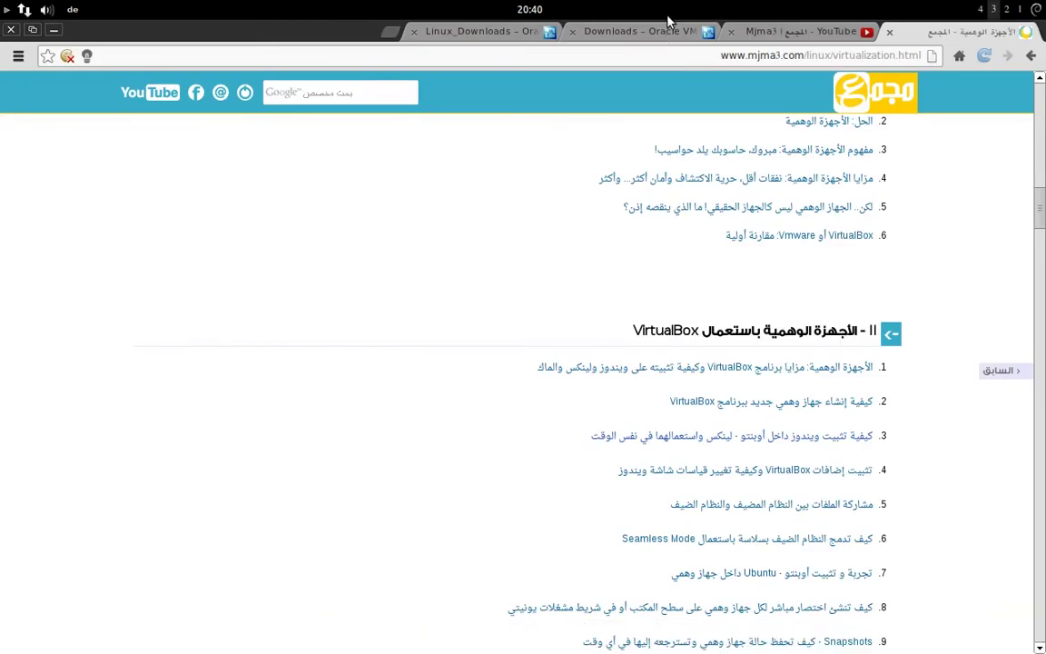
left_click(640, 32)
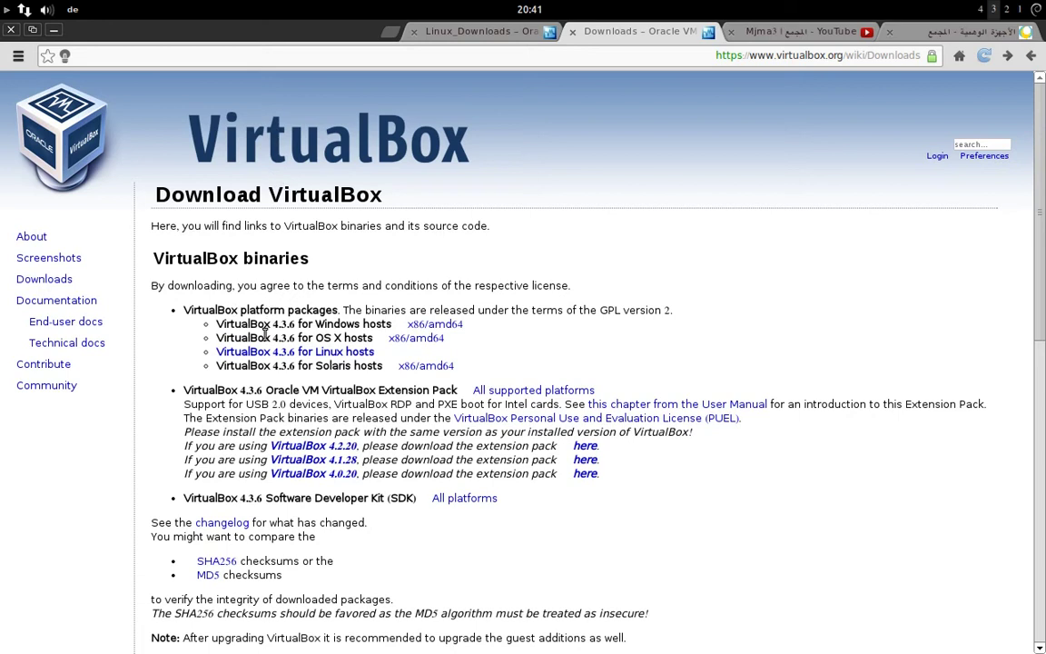
left_click_drag(382, 352, 224, 353)
left_click(299, 338)
left_click(320, 361)
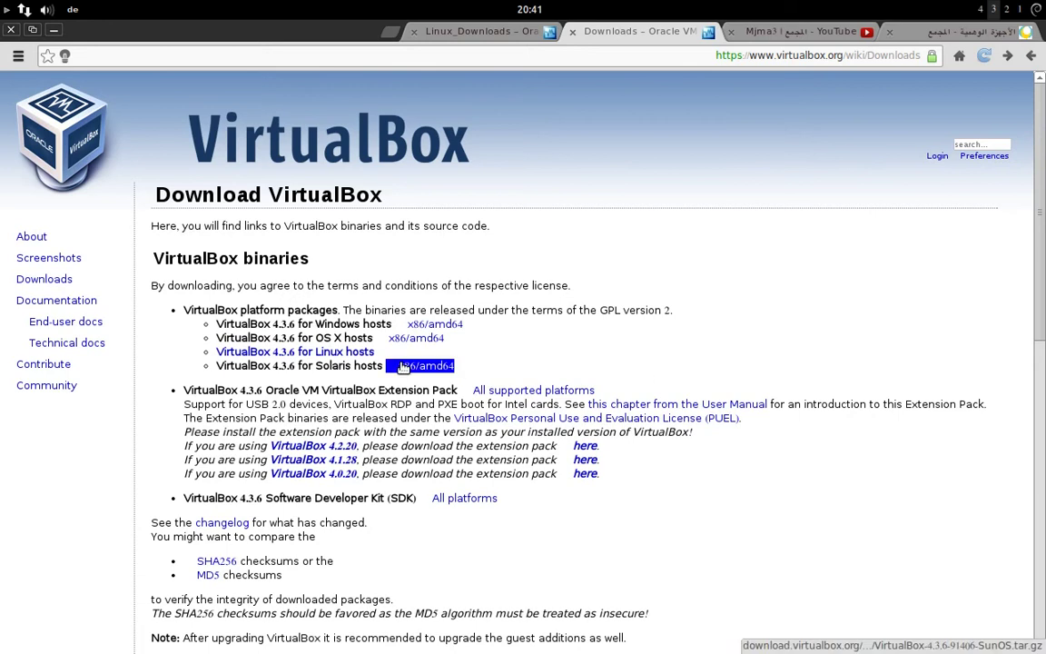
triple_click(324, 355)
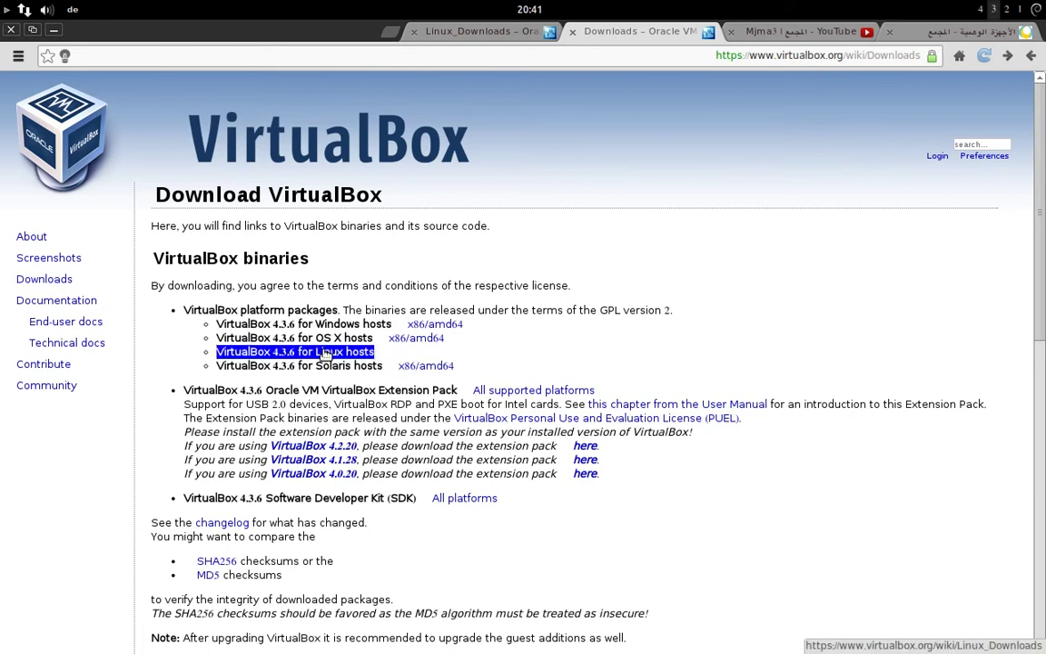
On the Linux downloads page, point out the i386 and AMD64 packages for Ubuntu 13.04 / 13.10
left_click(445, 31)
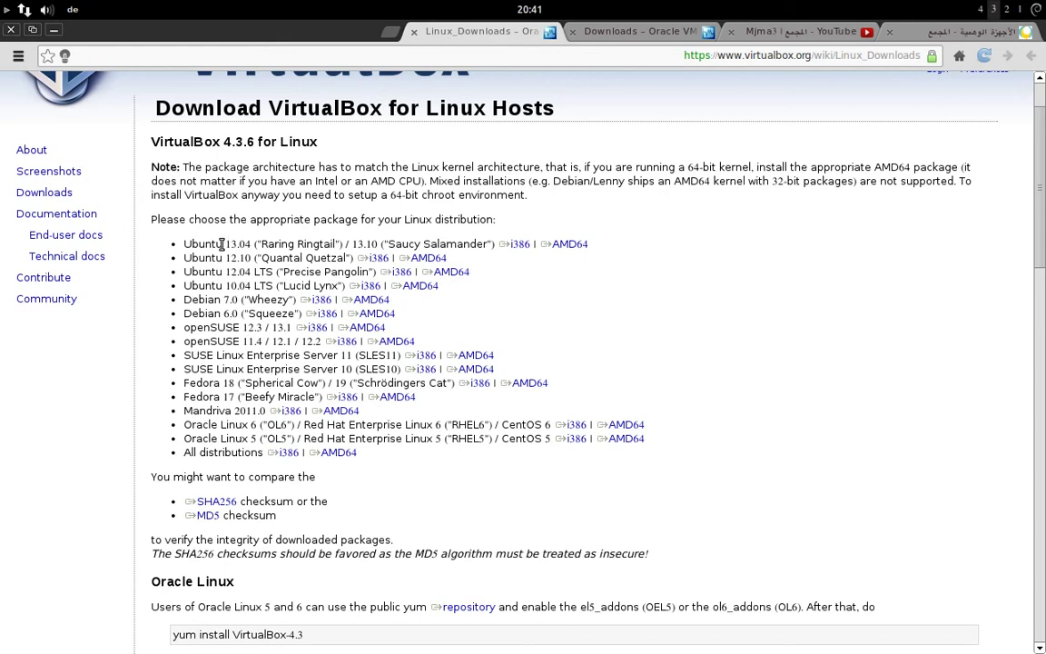
left_click(514, 245)
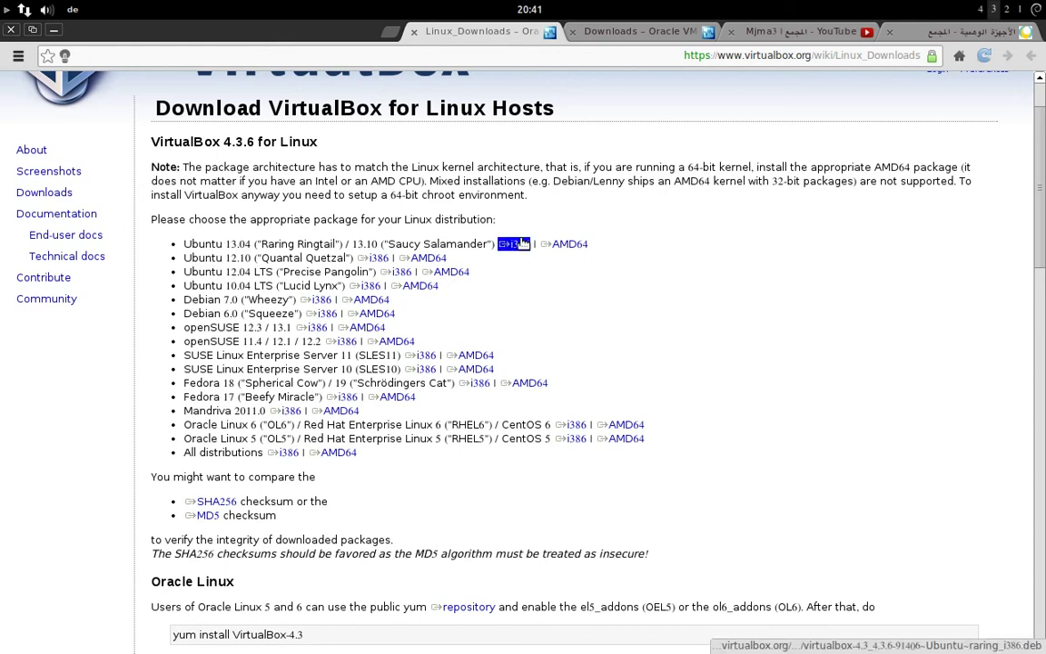
left_click(571, 246)
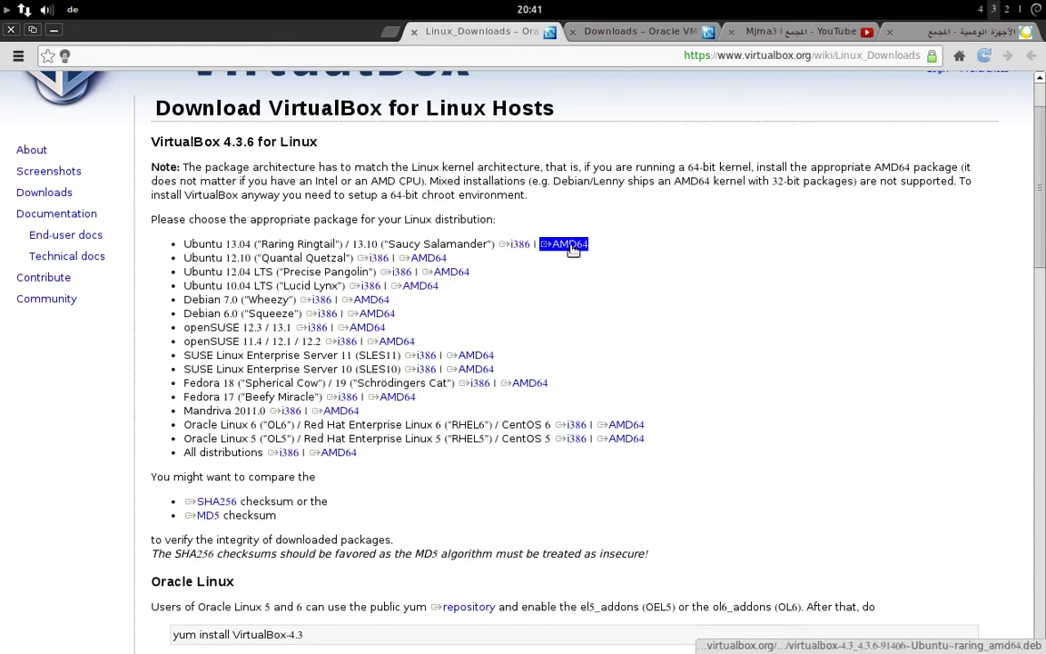
left_click(516, 245)
left_click(490, 247)
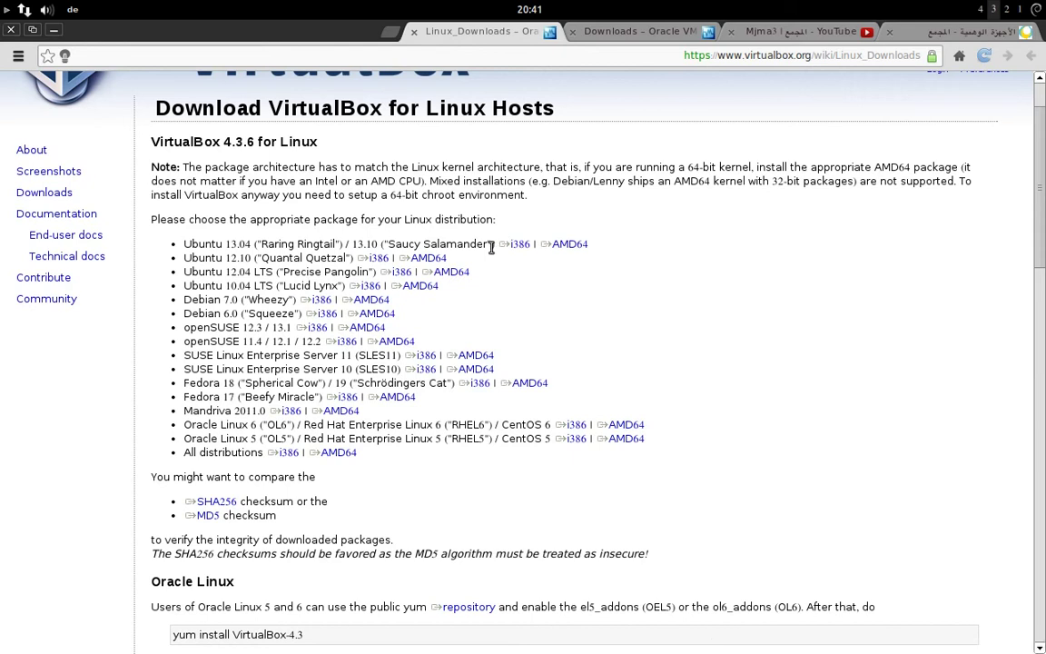
Check the VirtualBox .deb file in the Downloads folder and the dpkg install command in the terminal, and minimize the open windows
left_click(242, 639)
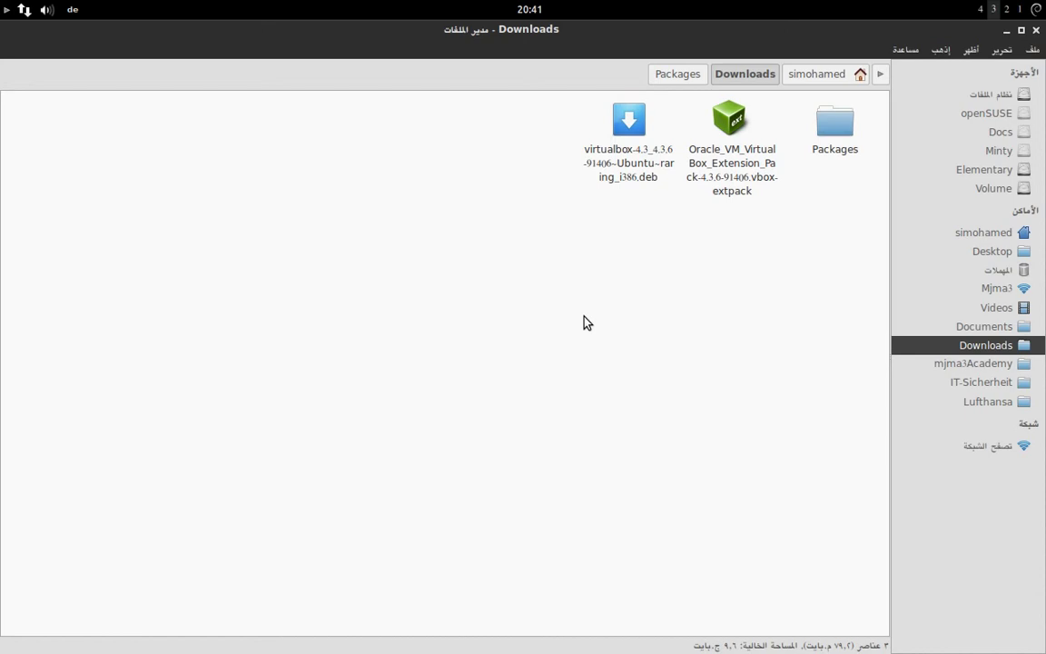
left_click(274, 636)
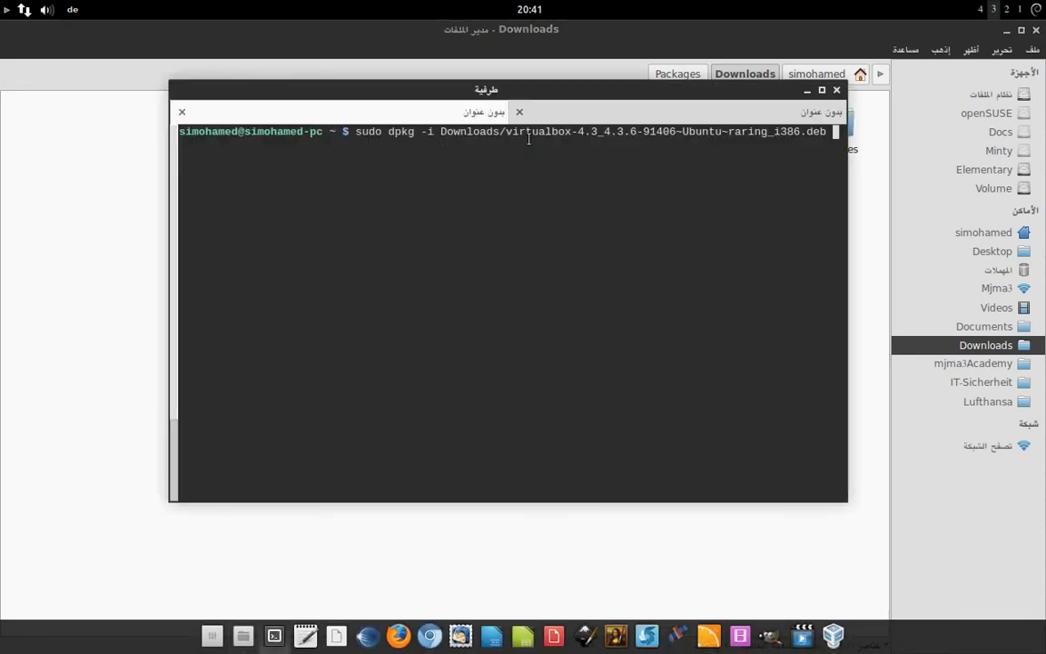
left_click(807, 90)
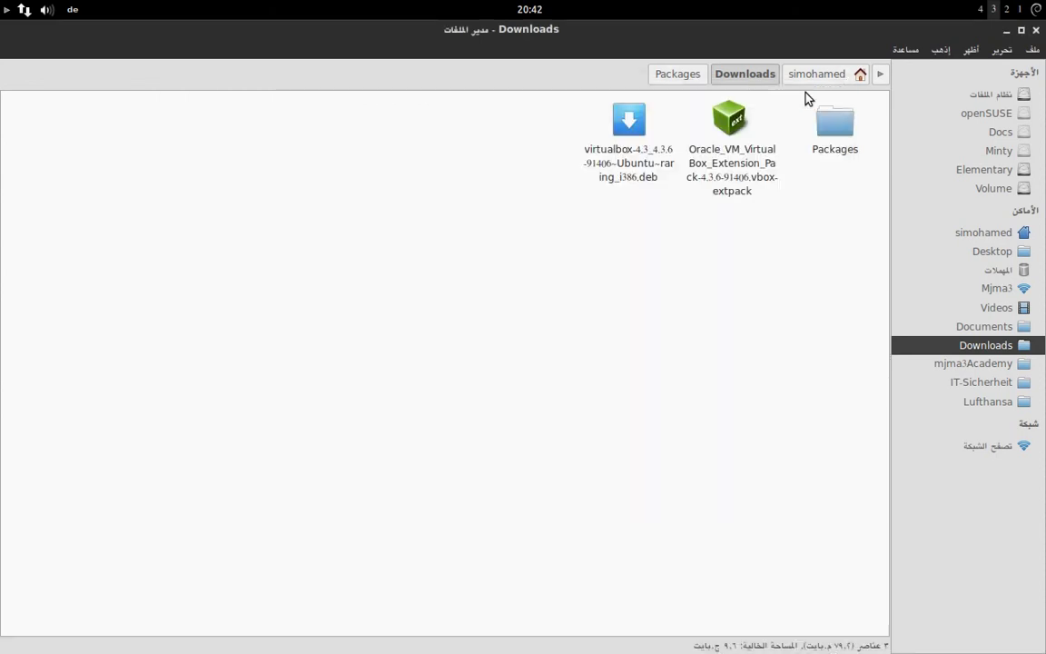
left_click(1006, 30)
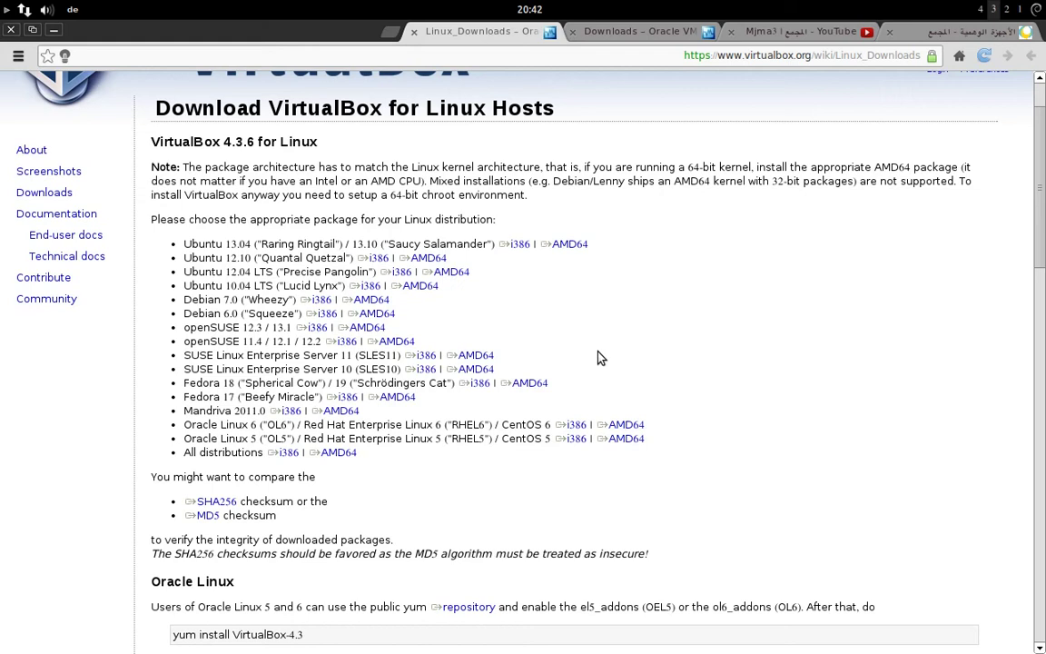
left_click(55, 30)
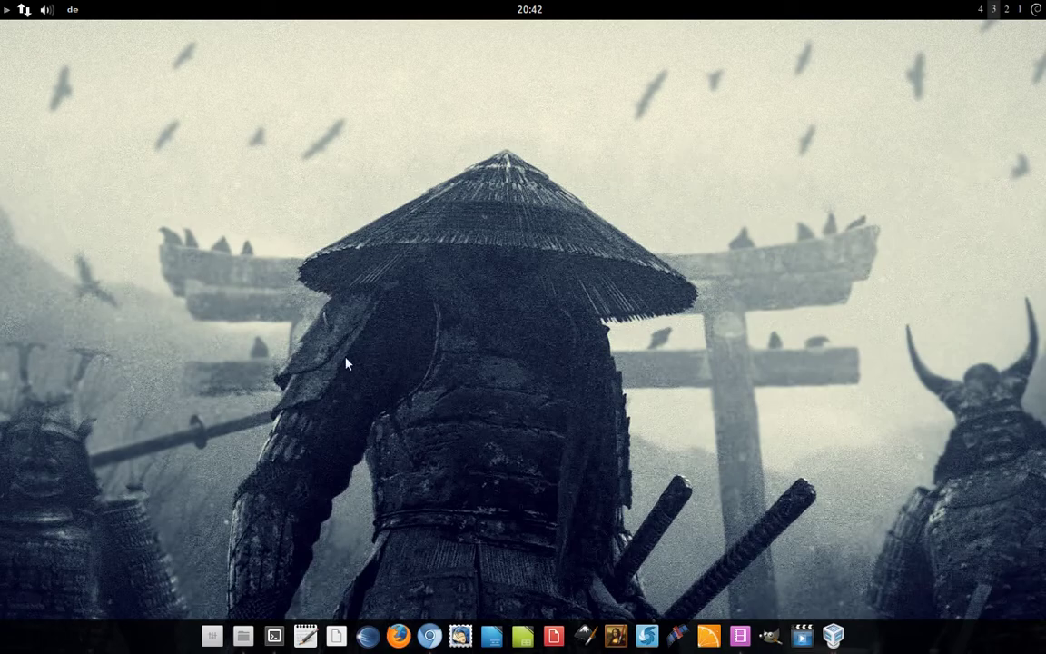
Locate the VirtualBox 4.3.6 Extension Pack on the downloads page and check its file in the Downloads folder
left_click(833, 635)
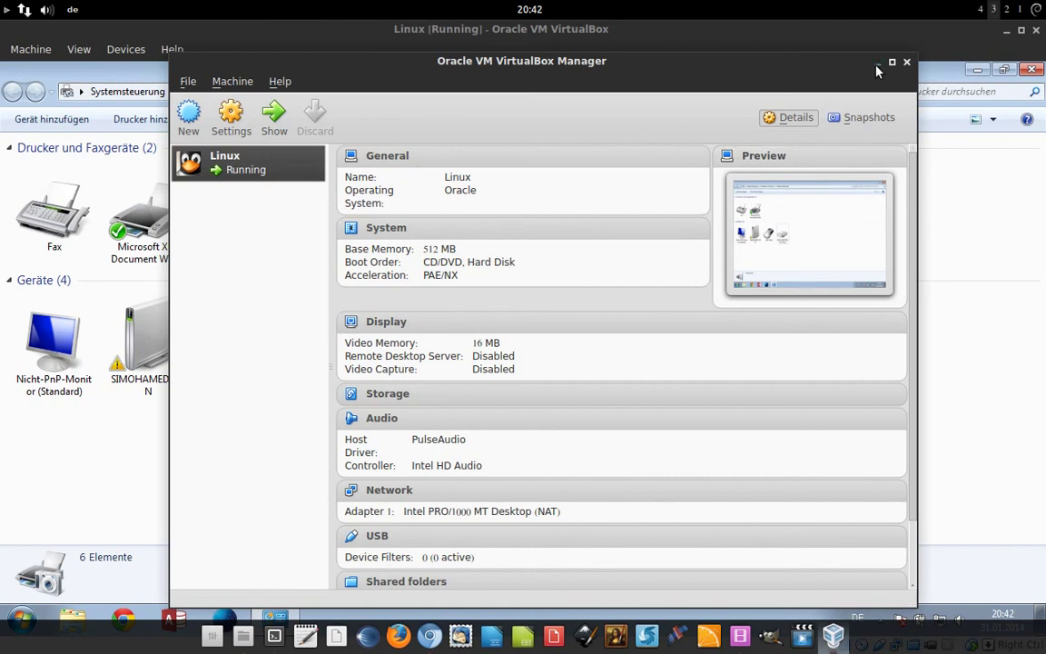
left_click(834, 634)
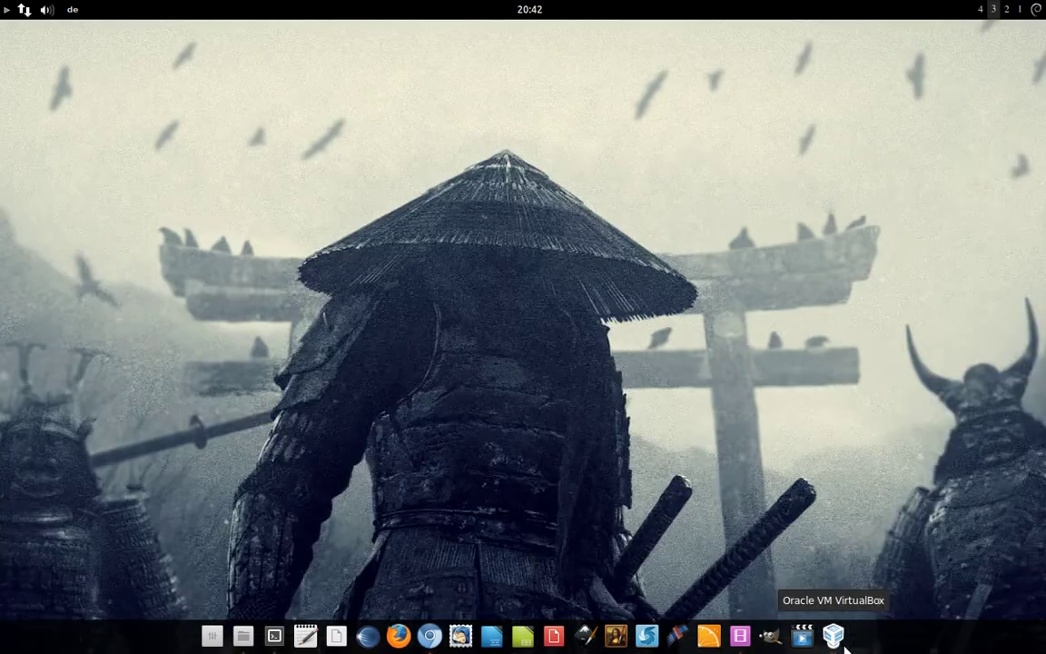
left_click(431, 636)
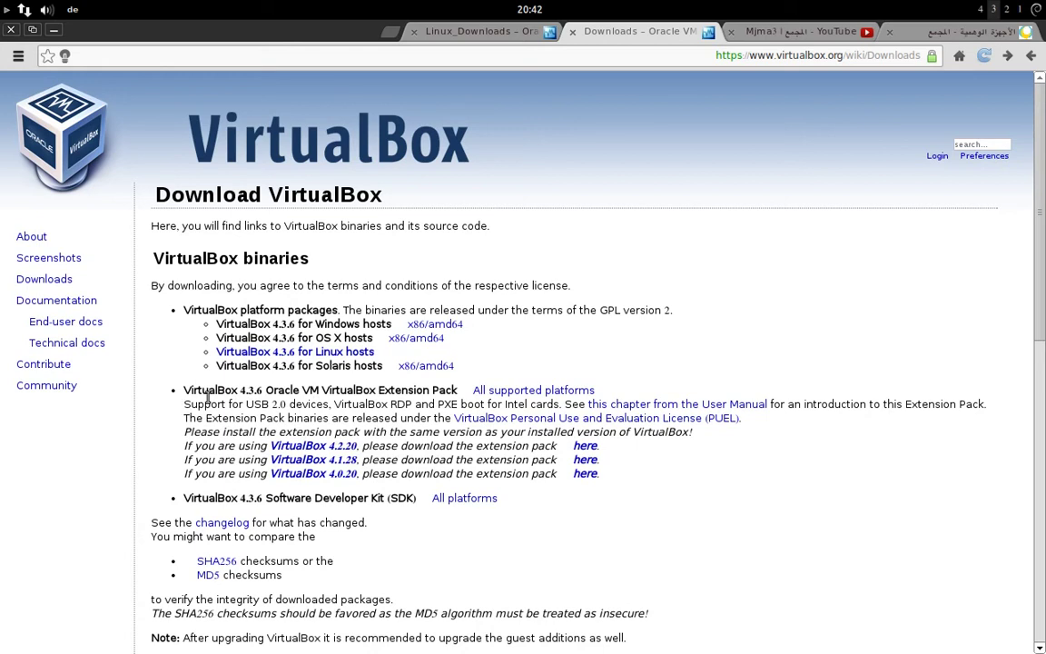
left_click_drag(458, 391, 531, 390)
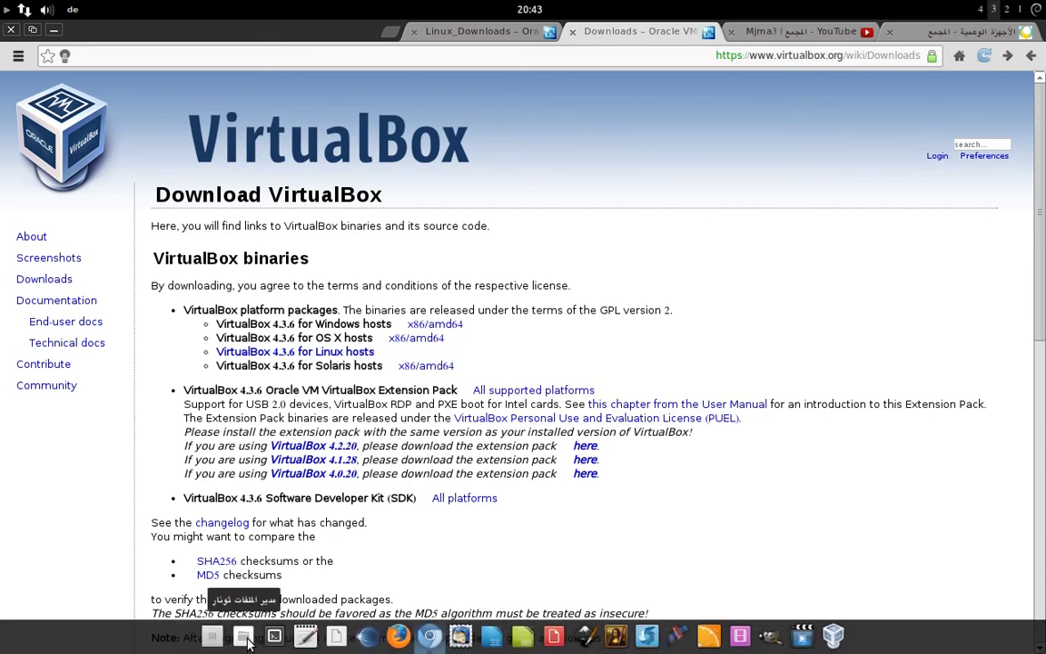
left_click(220, 575)
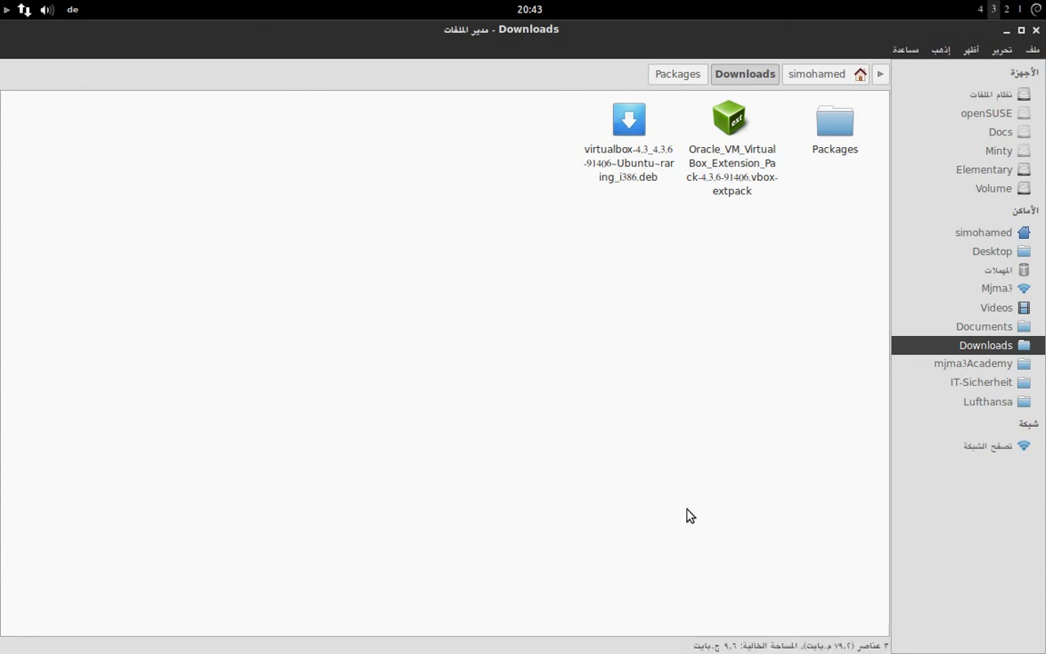
View VirtualBox's installed extension packages and the file chooser for adding an extension package, cancelling both dialogs without changes
left_click(833, 633)
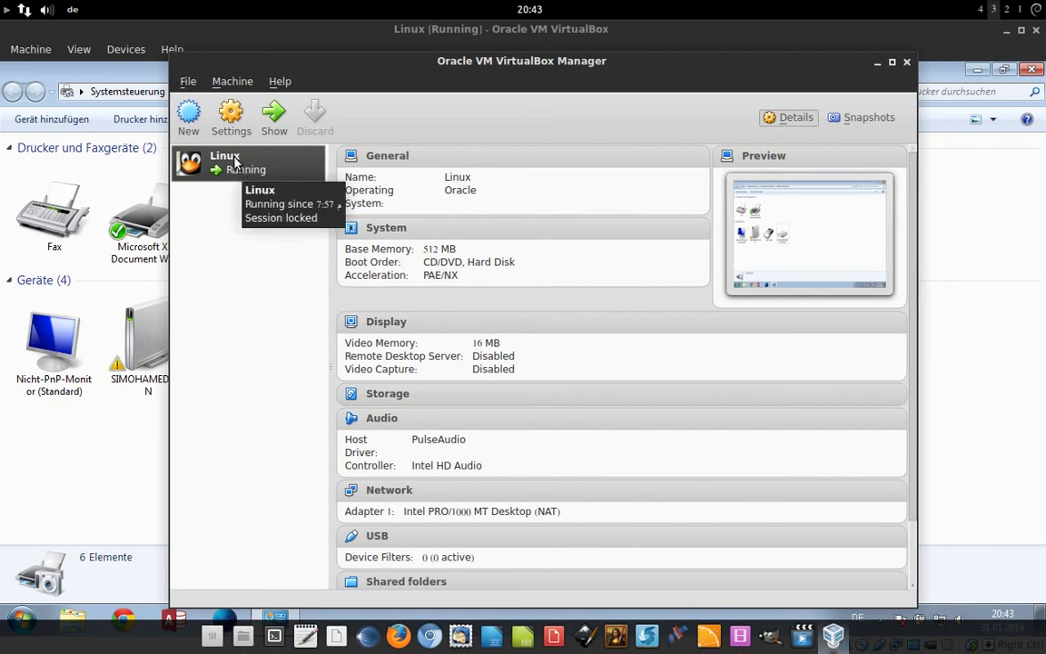
left_click(185, 87)
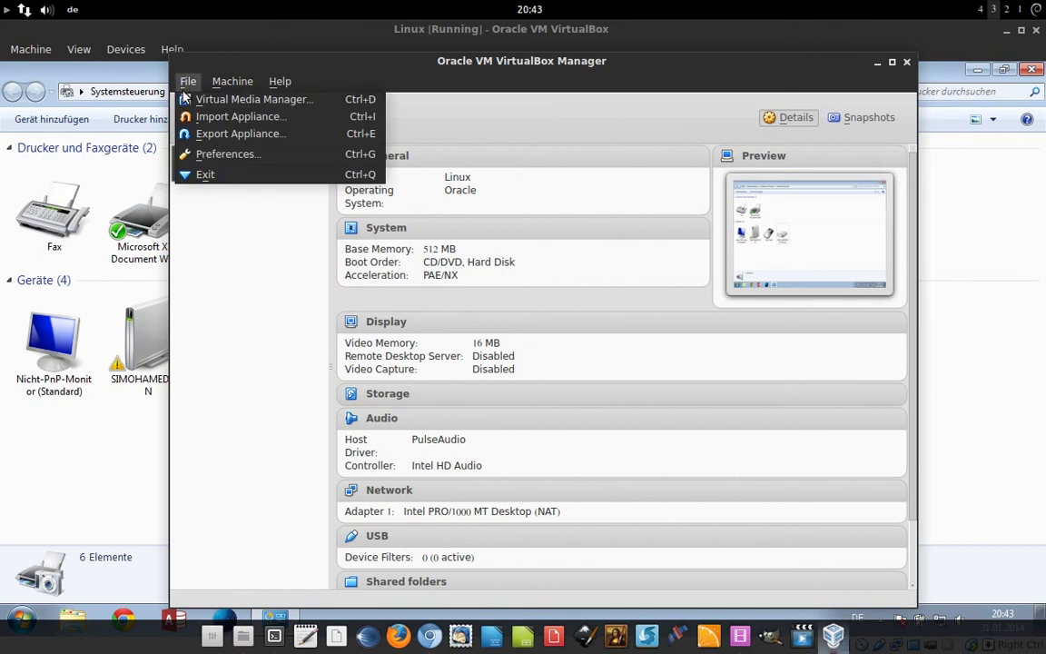
left_click(216, 157)
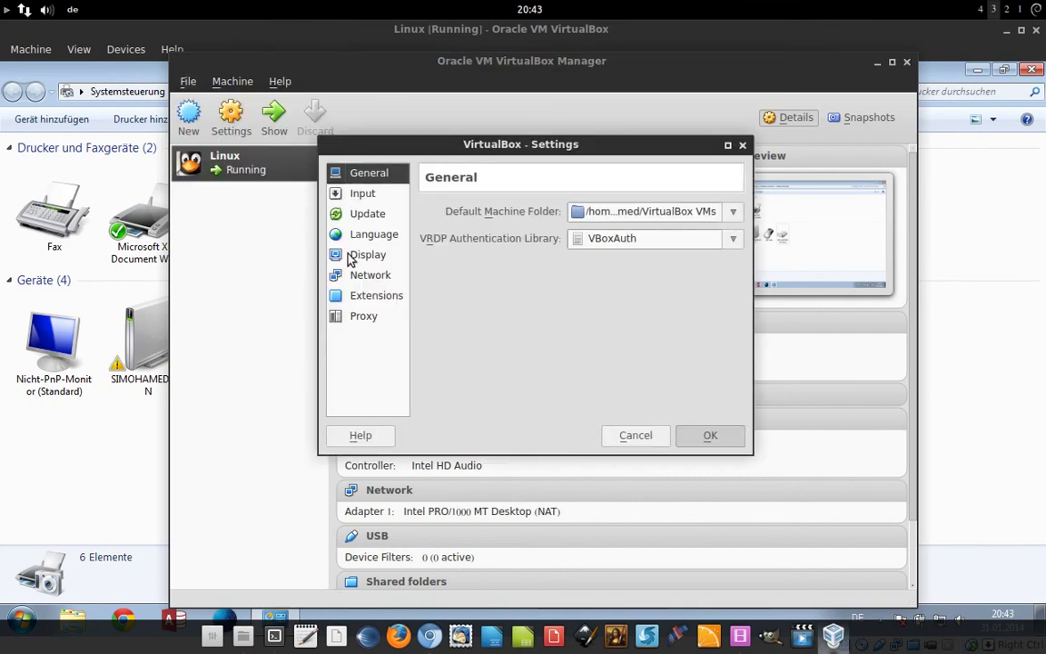
left_click(374, 298)
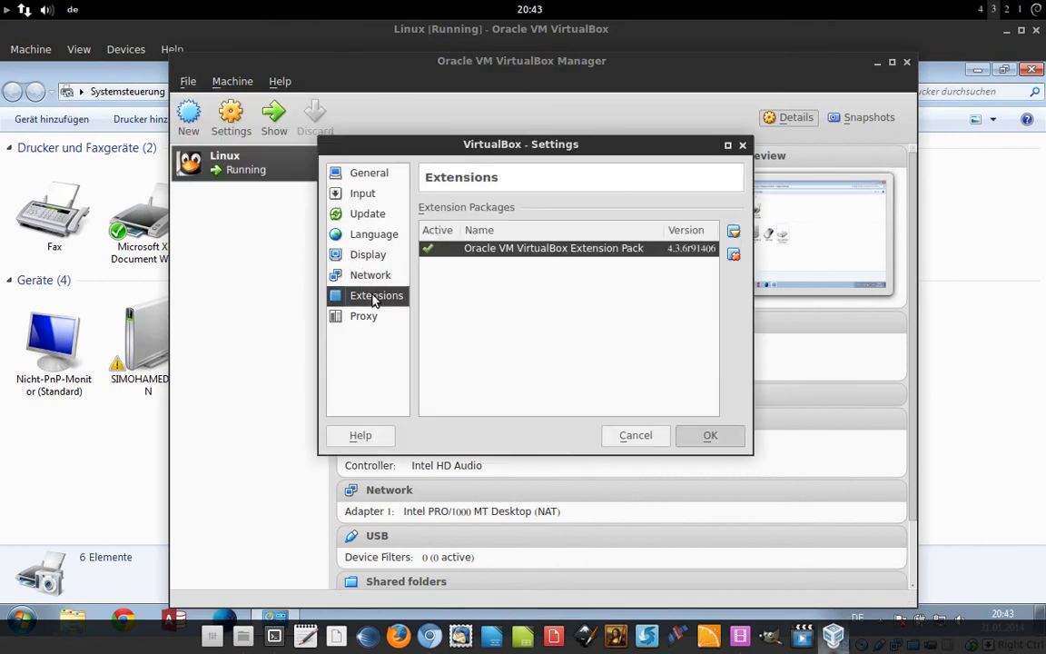
left_click(733, 232)
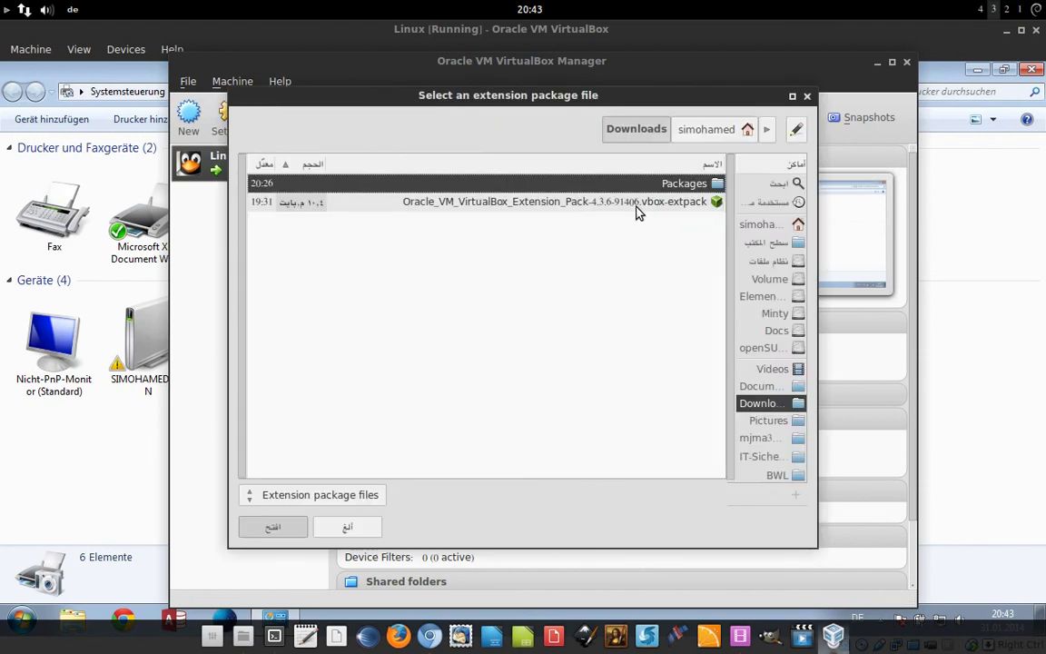
left_click(330, 528)
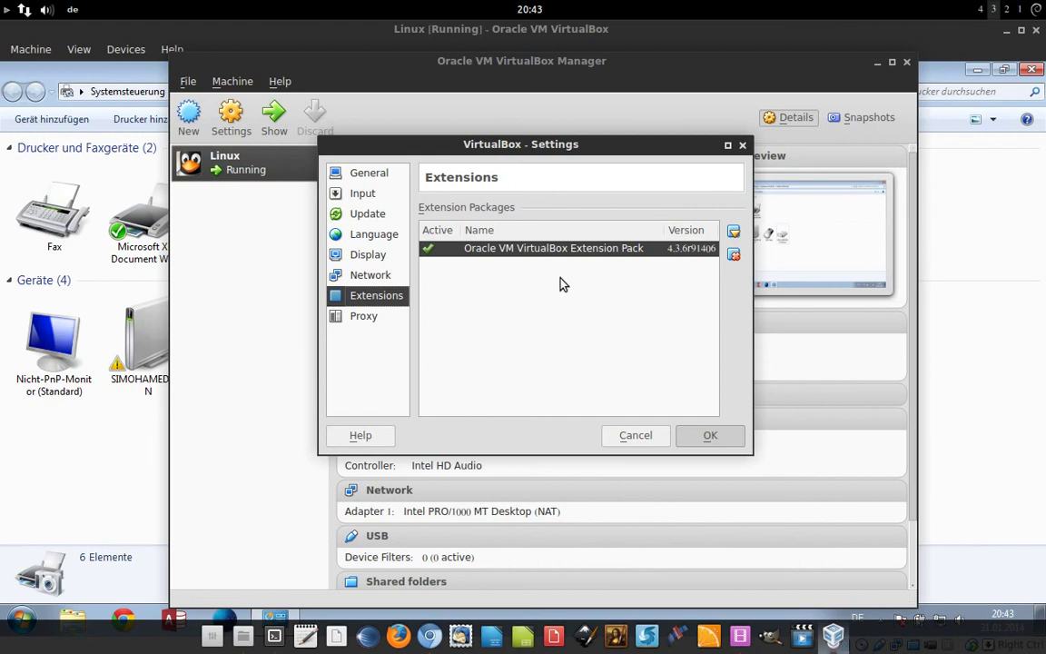
left_click(657, 440)
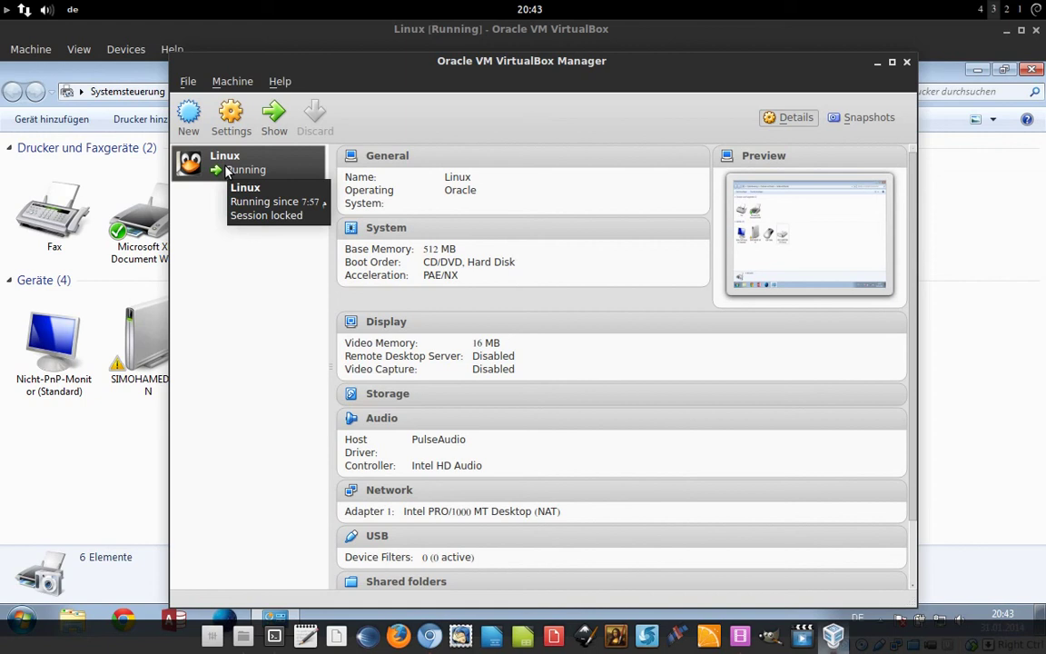
Switch to the running Linux virtual machine and attach the host's Namuga 1.3M Webcam to it
left_click_drag(346, 65, 330, 71)
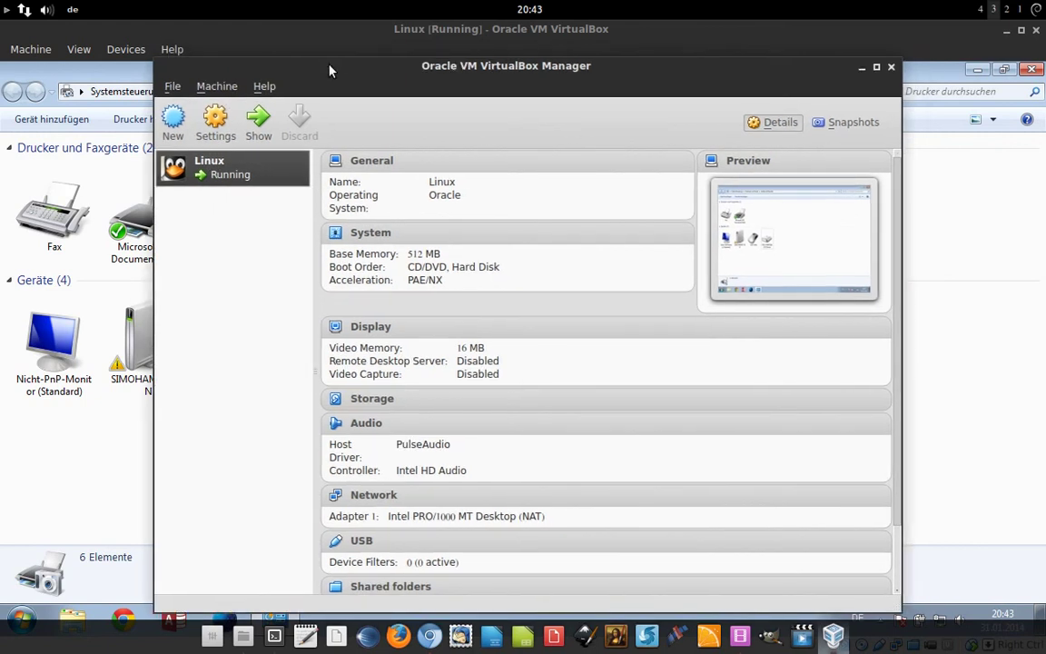
left_click(838, 641)
left_click(838, 641)
left_click(951, 329)
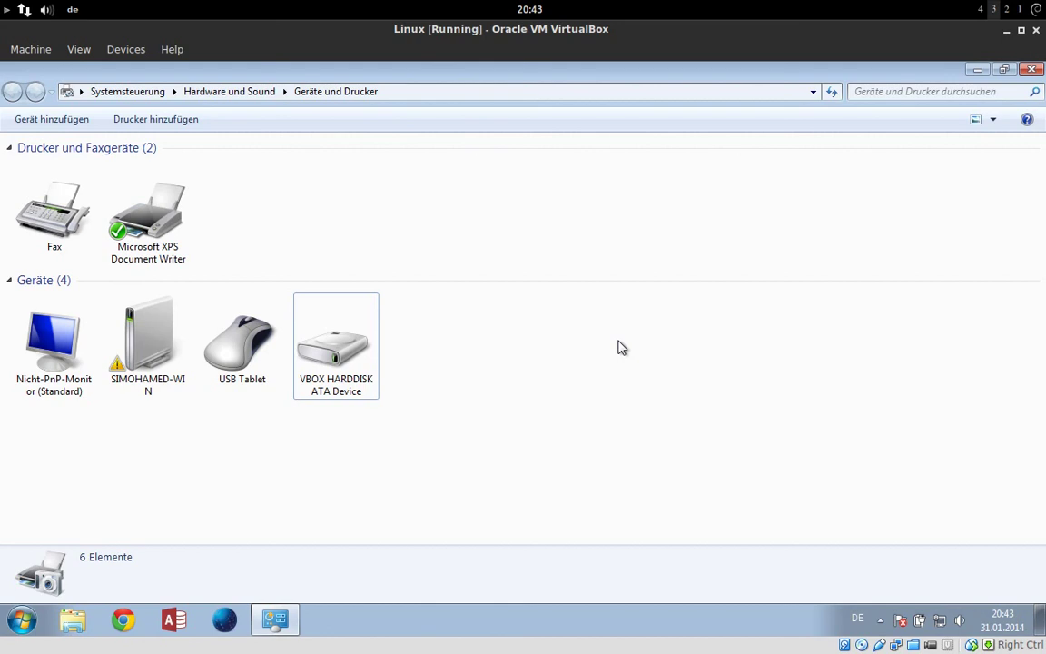
left_click(128, 51)
mouse_move(155, 104)
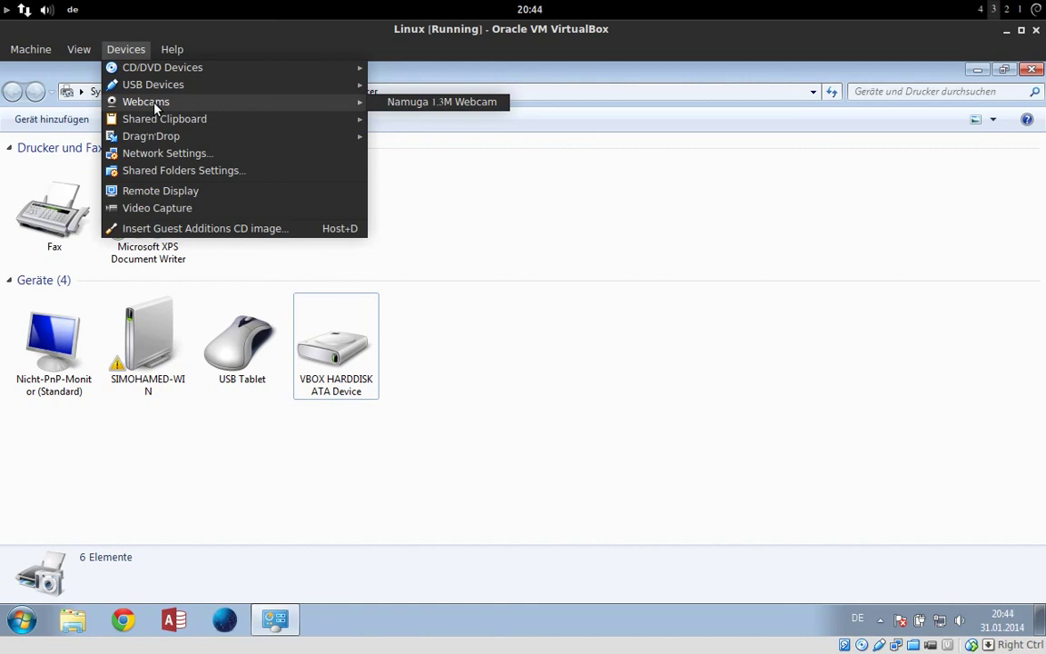
left_click(466, 102)
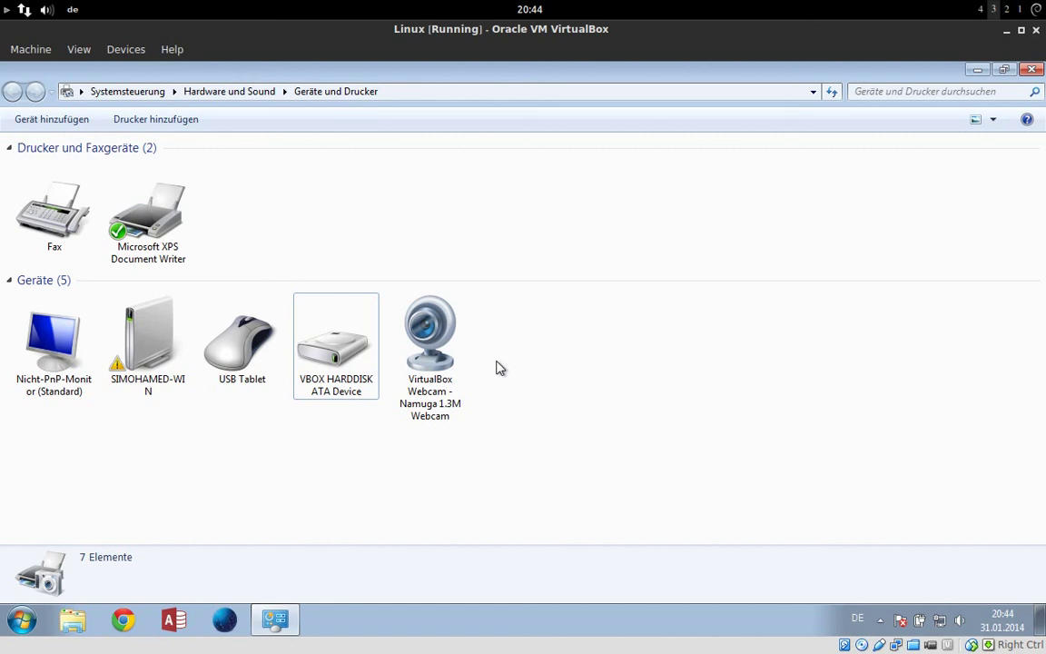
Check the guest's hidden notification icons and detach the Namuga 1.3M Webcam from the virtual machine
left_click(881, 622)
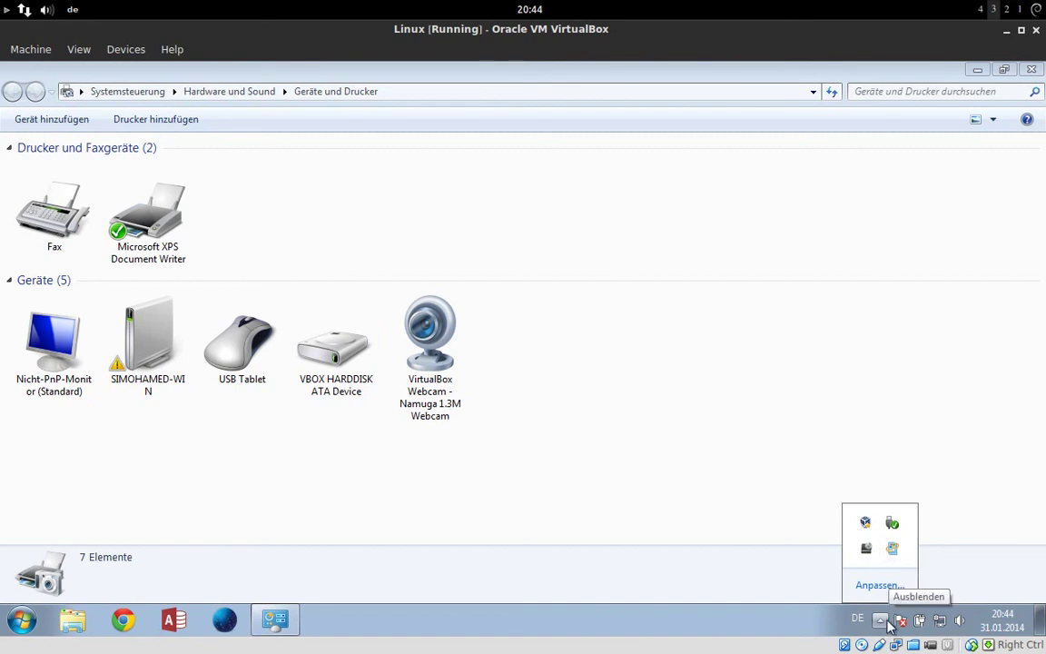
left_click(888, 621)
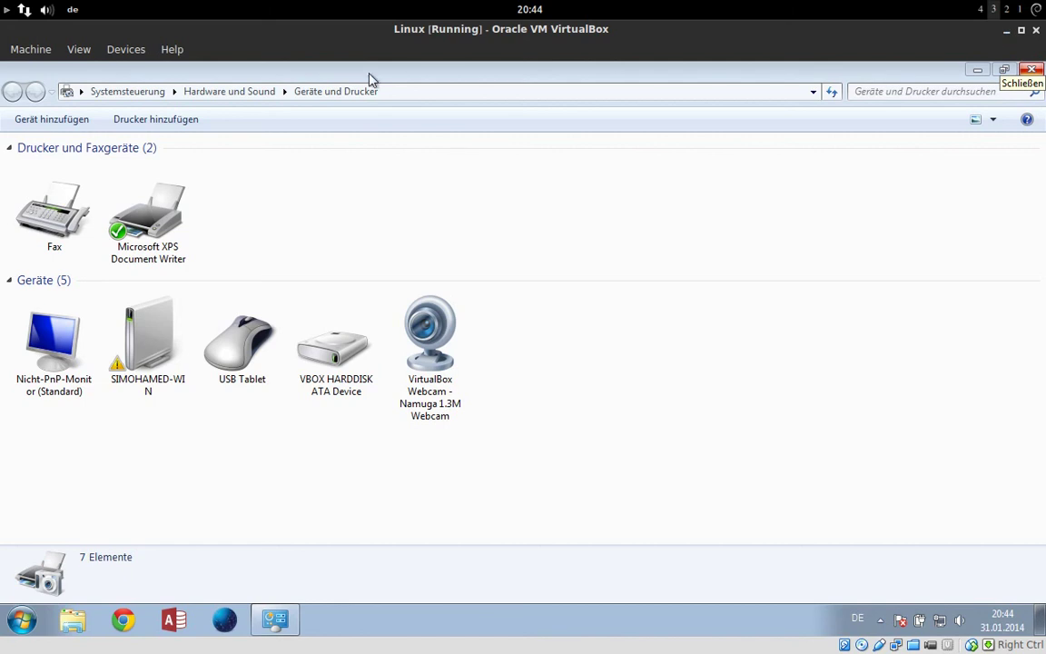
left_click(109, 52)
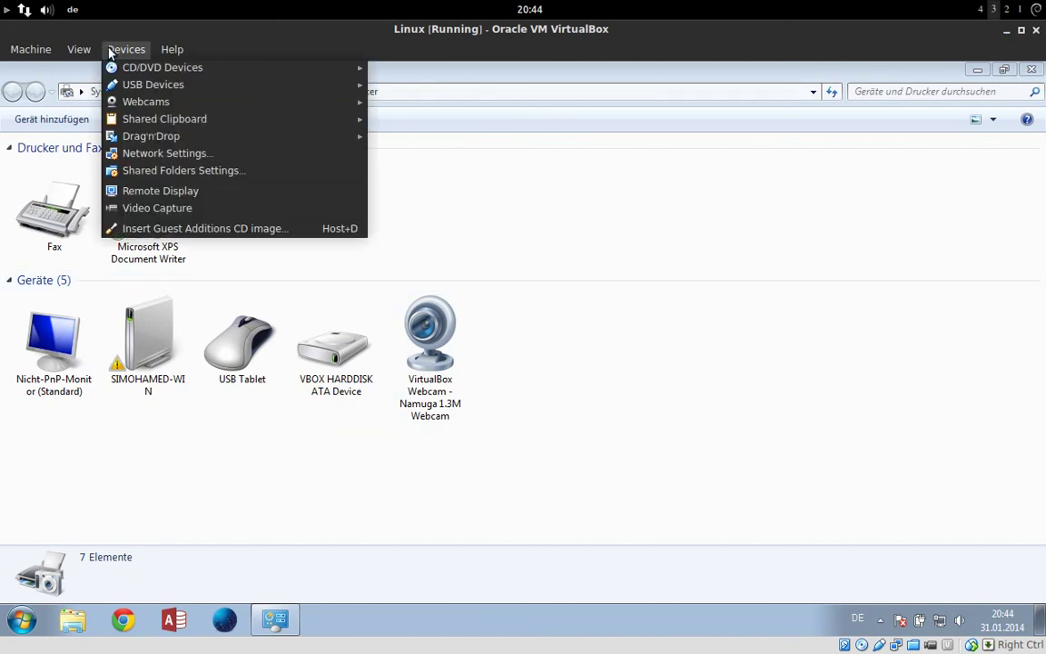
left_click(434, 109)
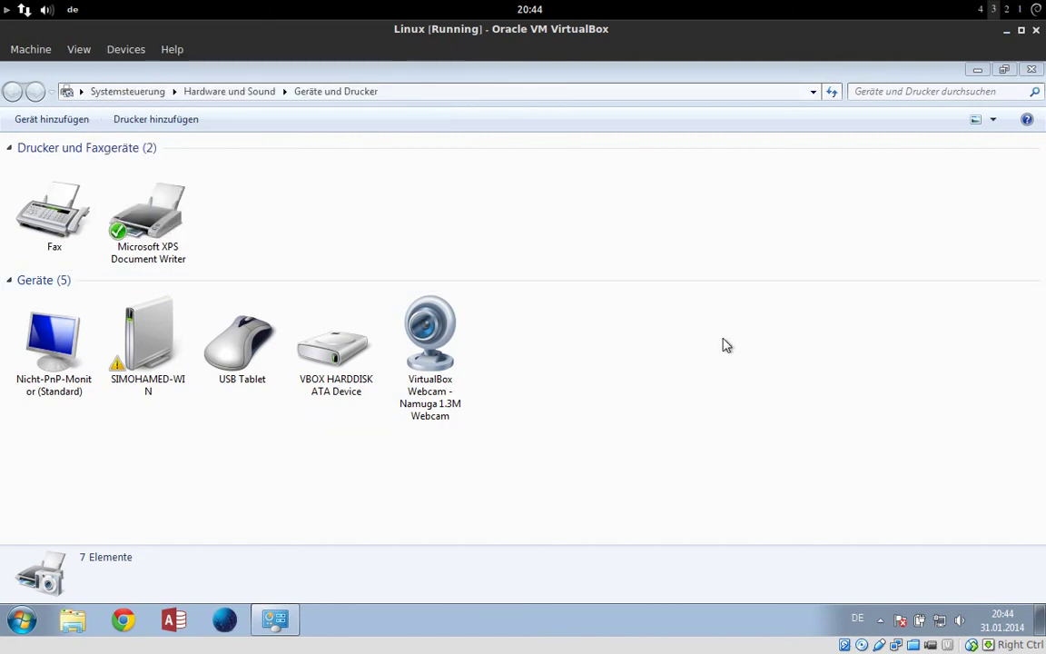
Minimize the virtual machine window and the remaining open windows, including the browser, to show the desktop
left_click(1005, 32)
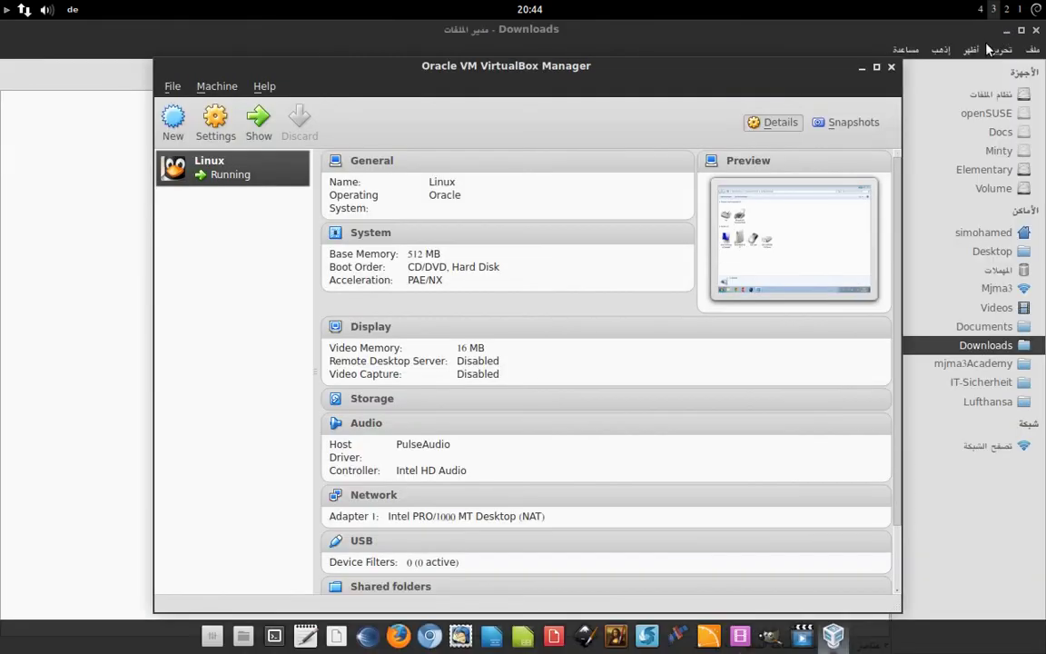
left_click(1011, 48)
key("alt+Tab")
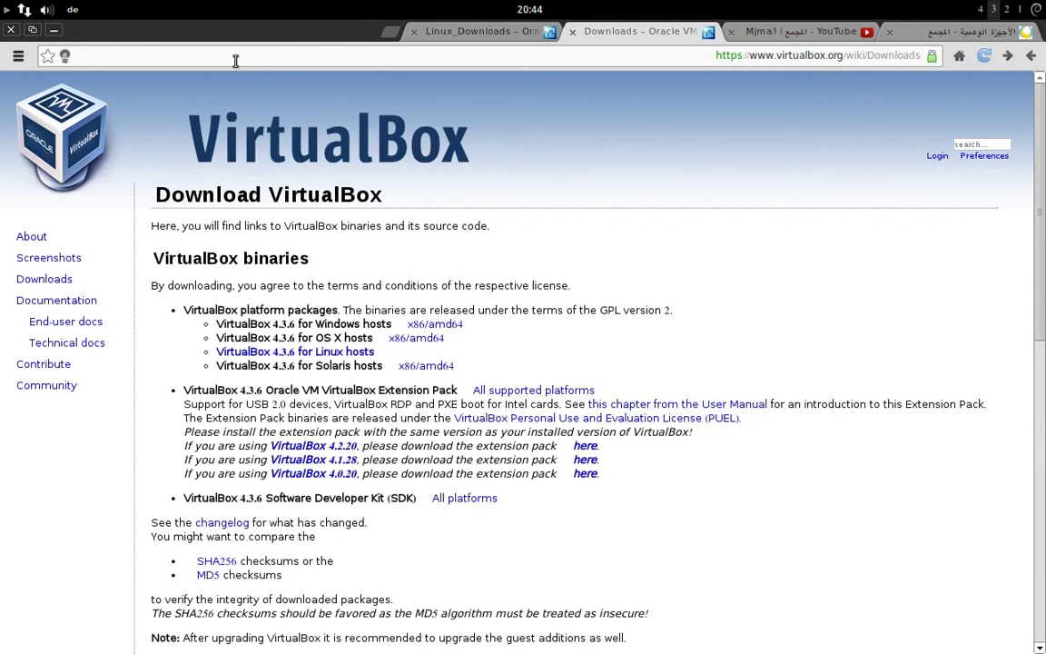
left_click(54, 32)
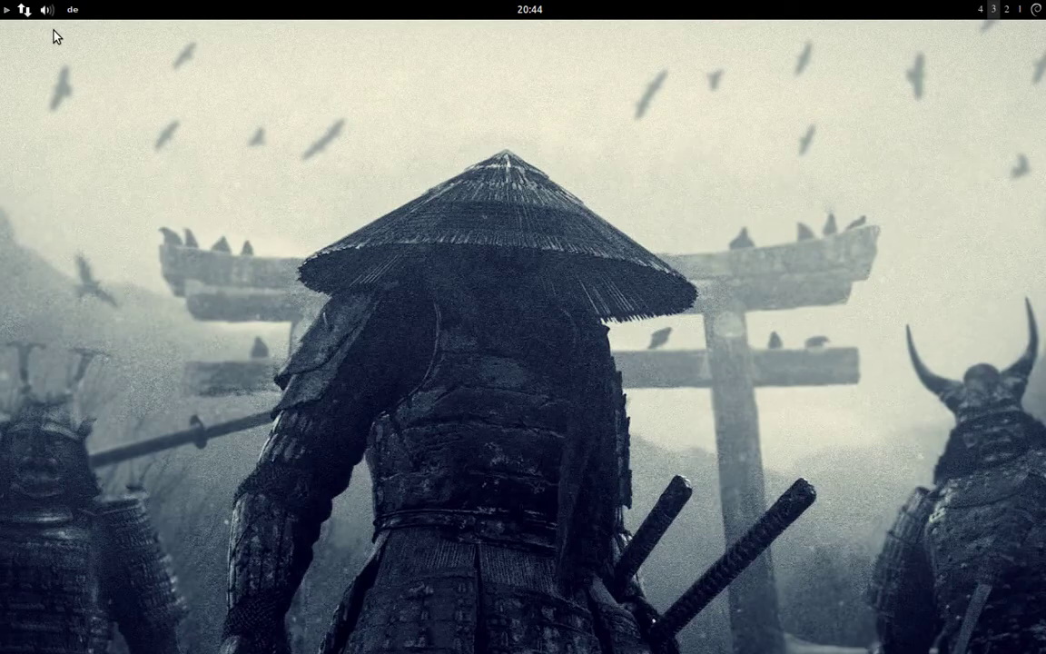